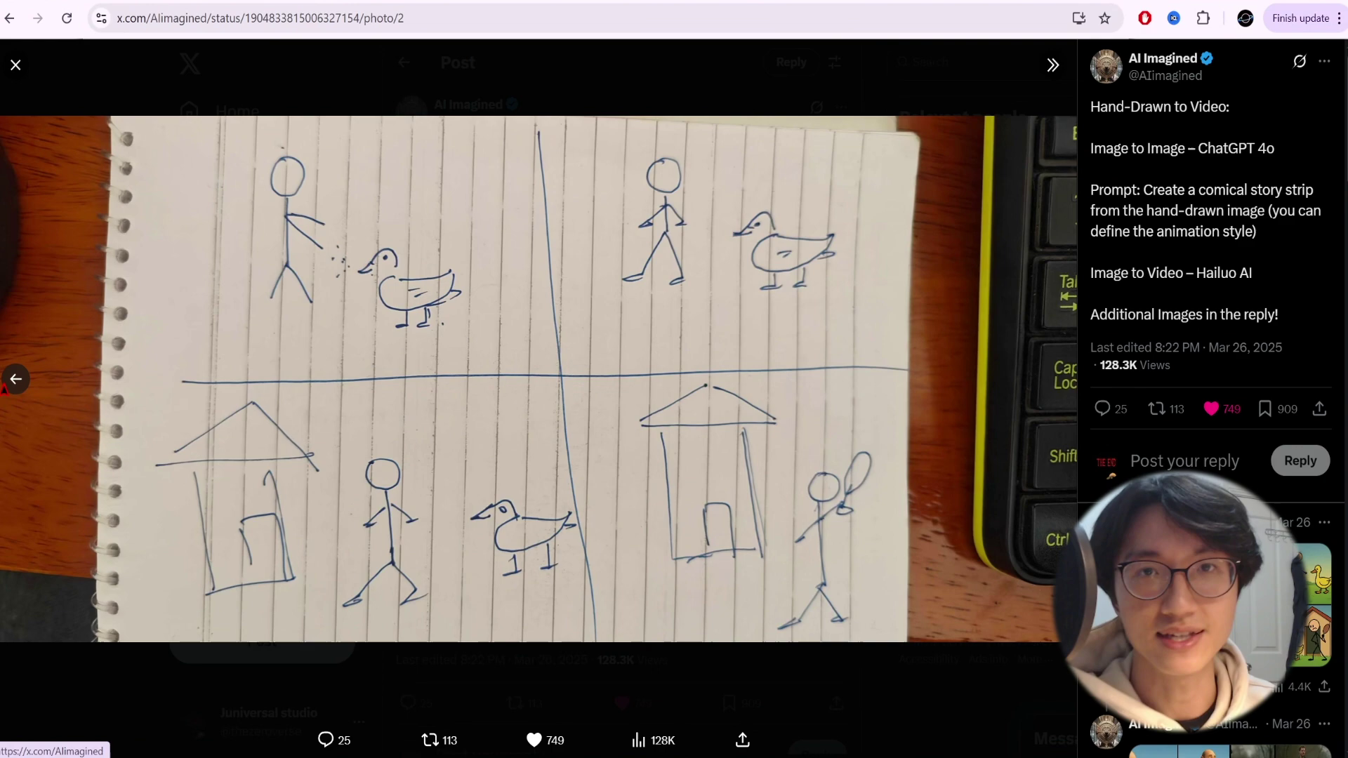
Go back to the generated duck comic, then view the reply's realistic duck image full size
left_click(15, 380)
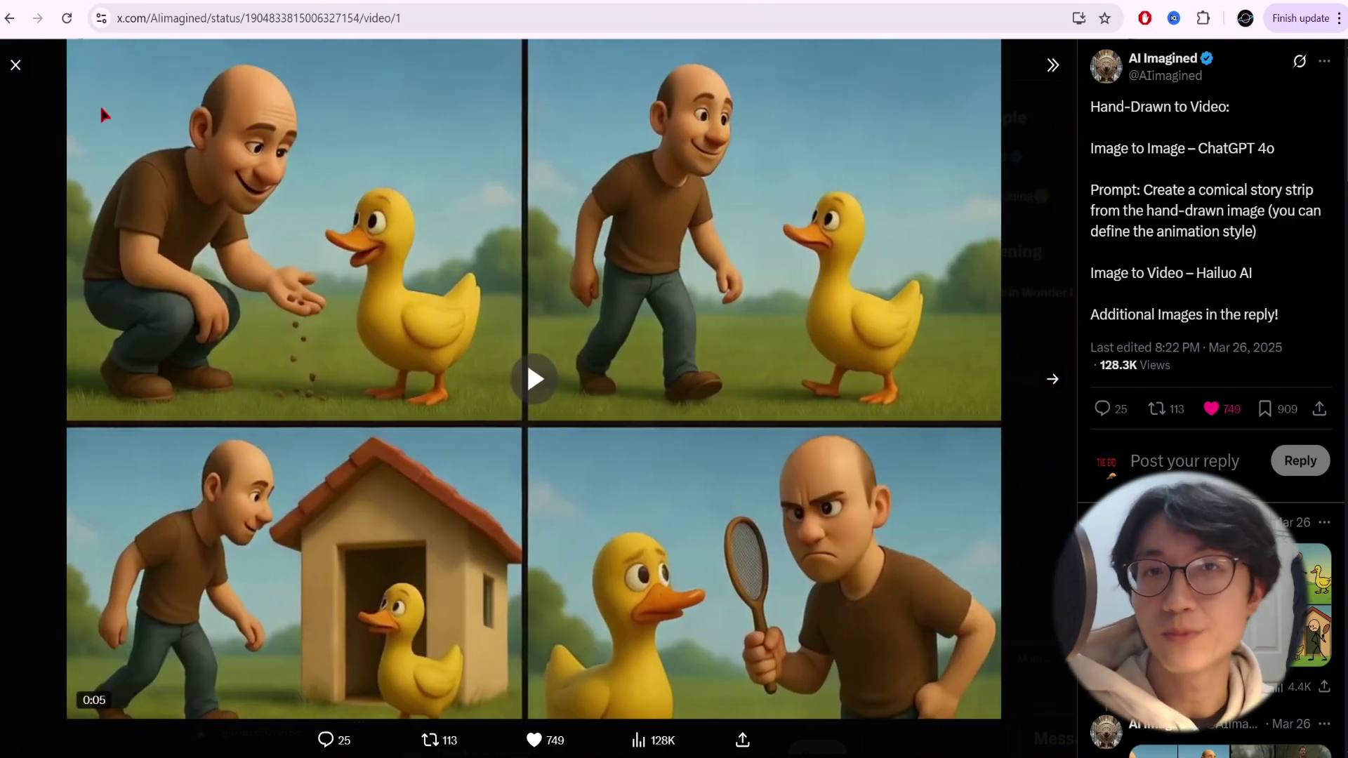
left_click(15, 65)
left_click(730, 534)
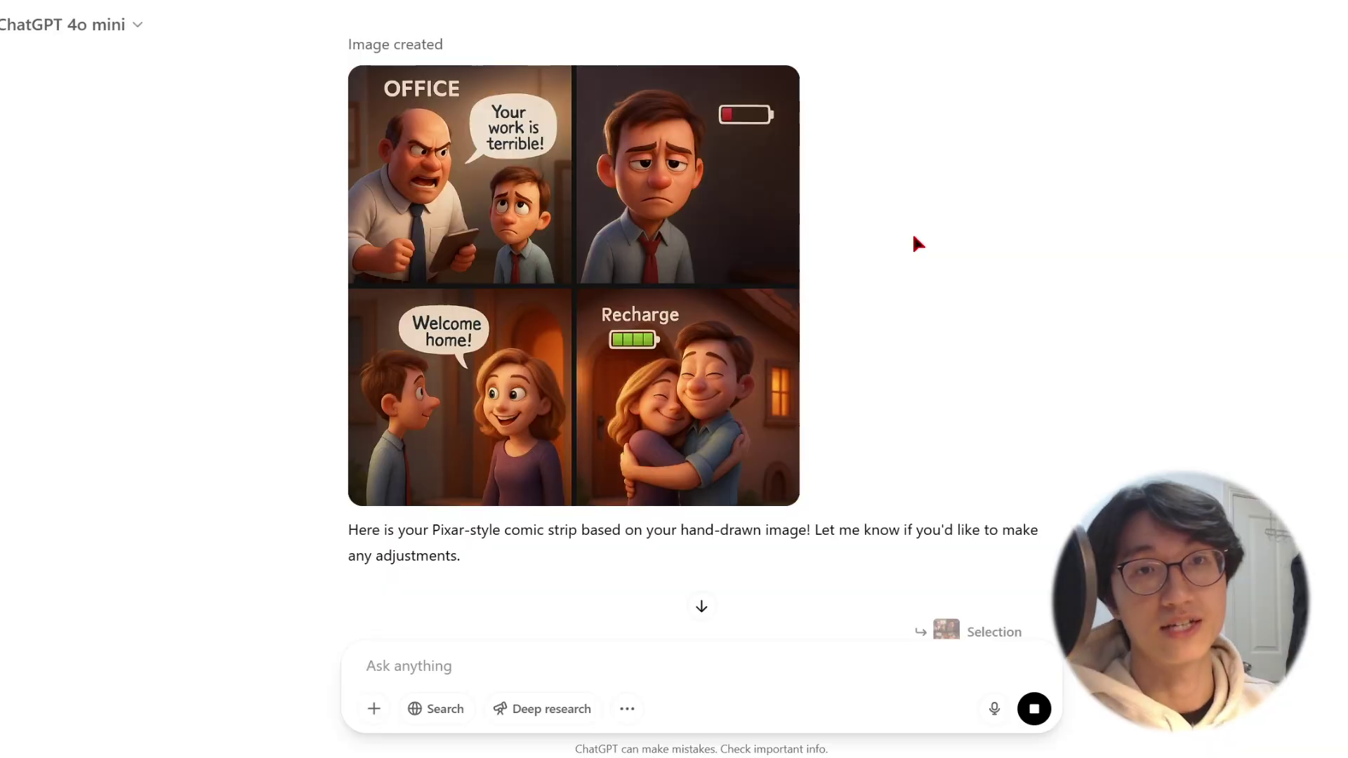
scroll(913, 237, "up", 4)
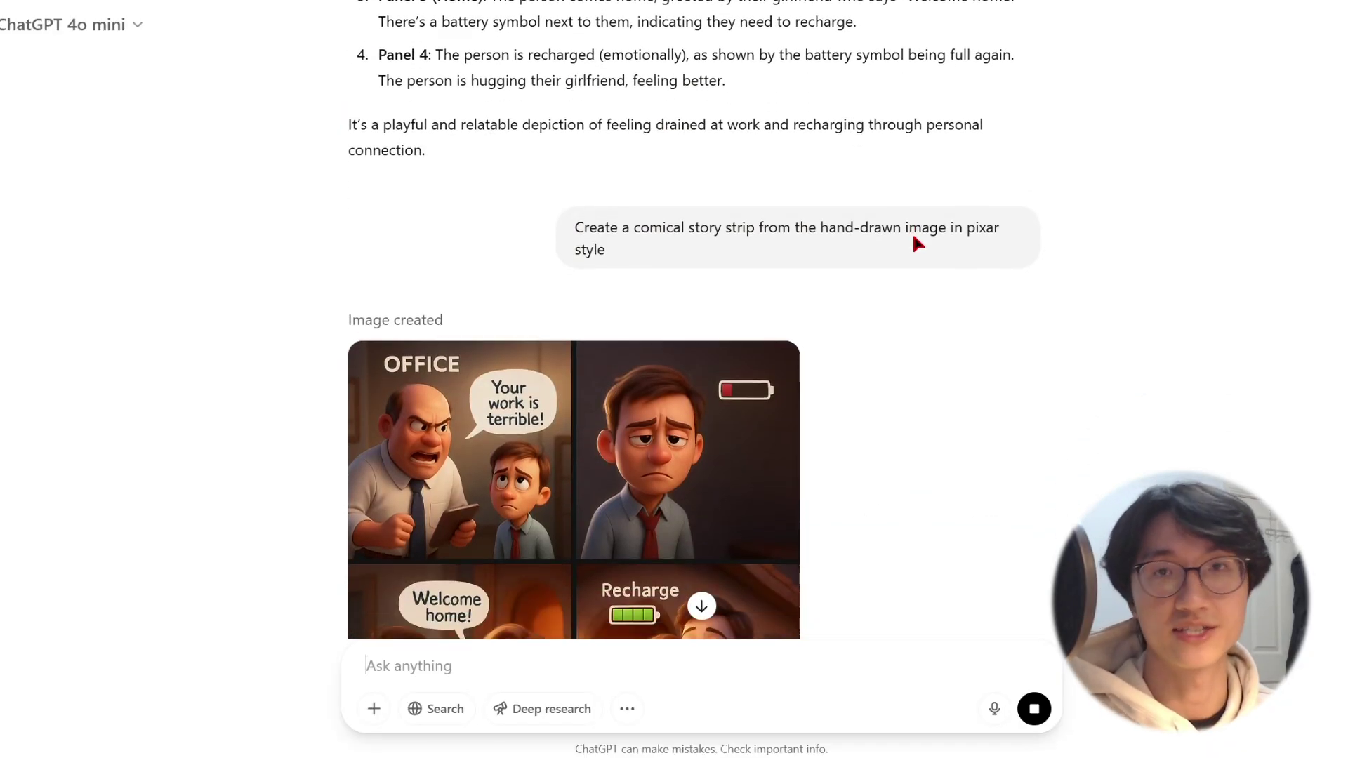
scroll(914, 237, "down", 3)
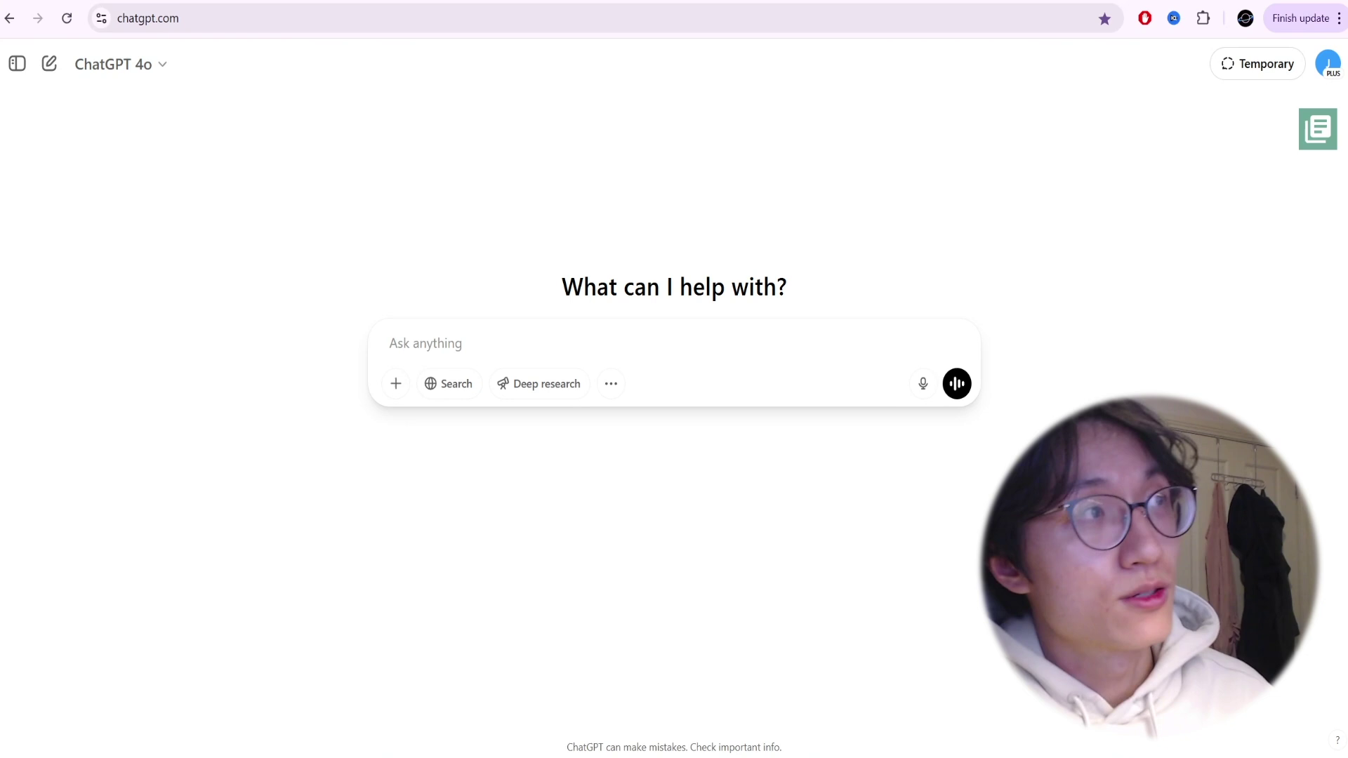
Upload the hand-drawn sketch photo and ask 'Can you explain what is in the image?'
left_click(398, 383)
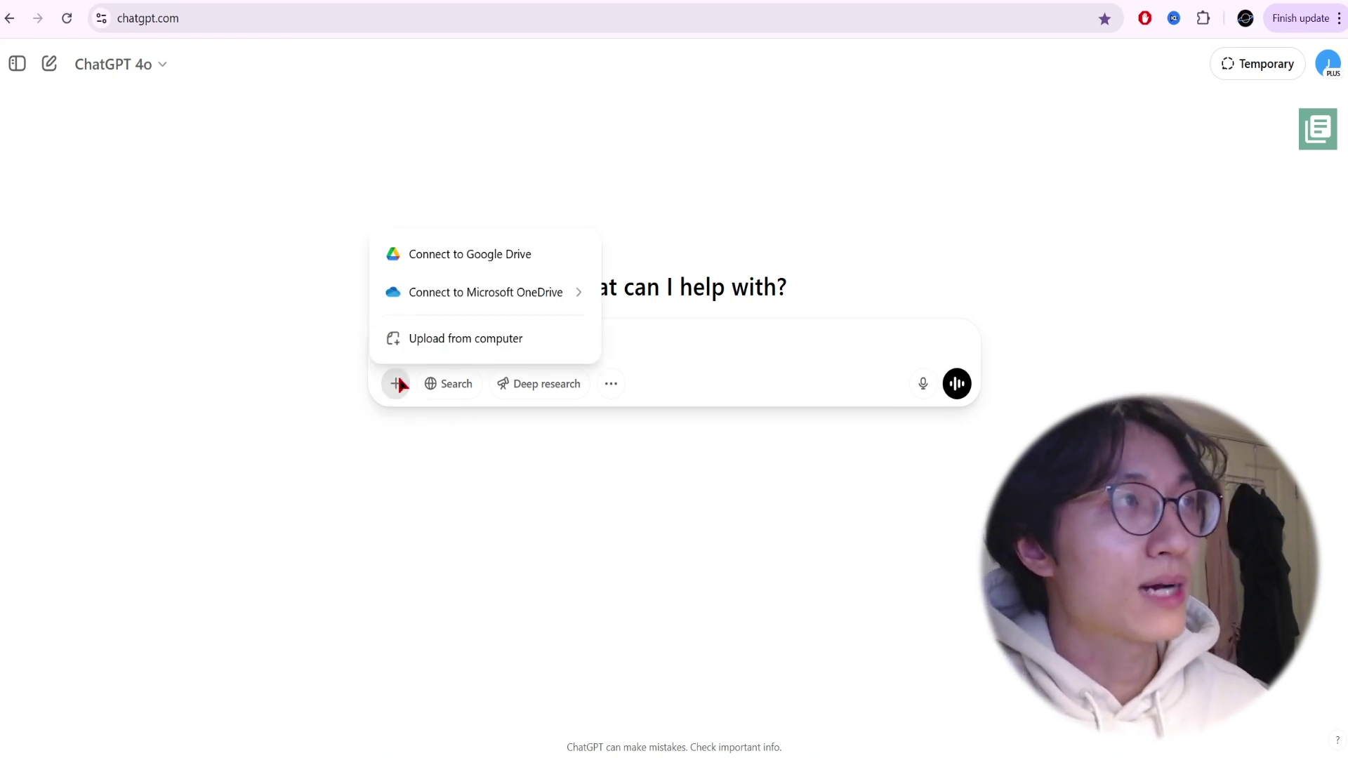
left_click(421, 344)
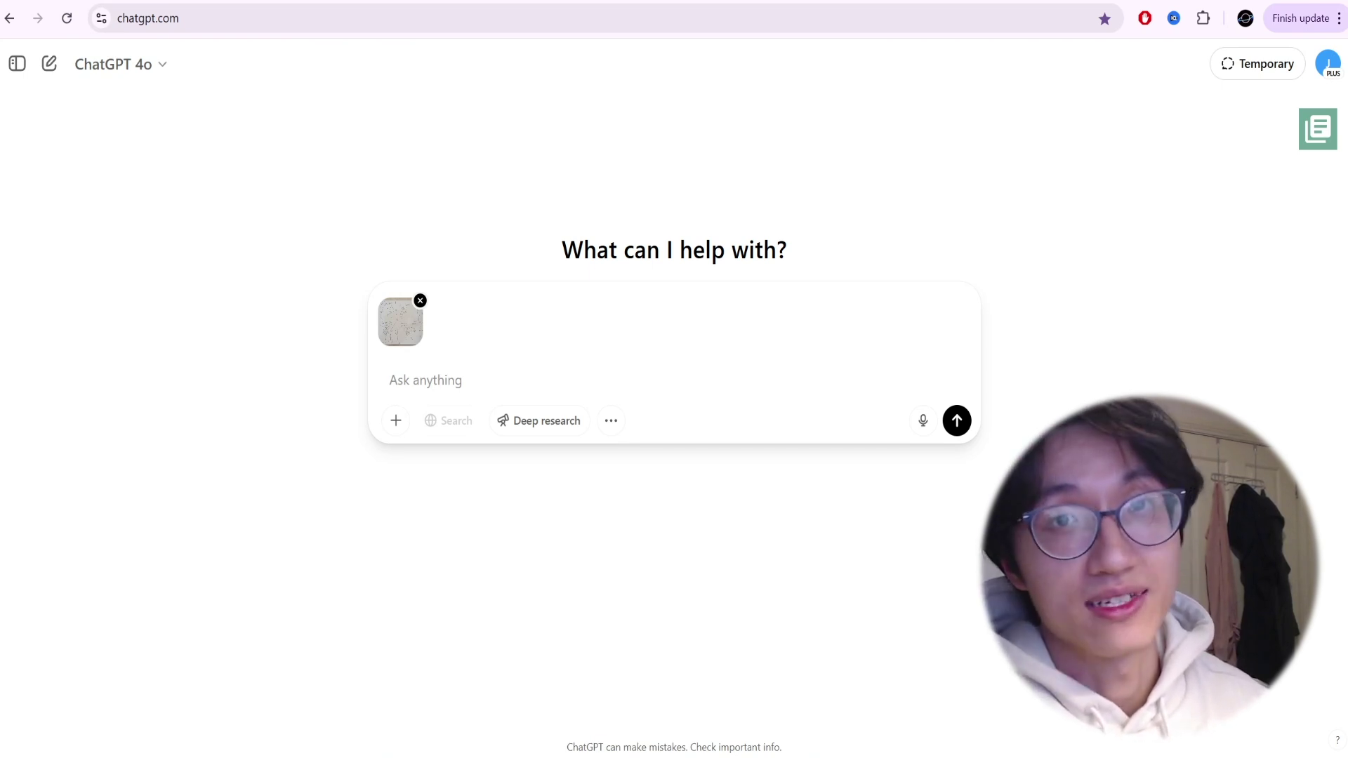
type("Can you e")
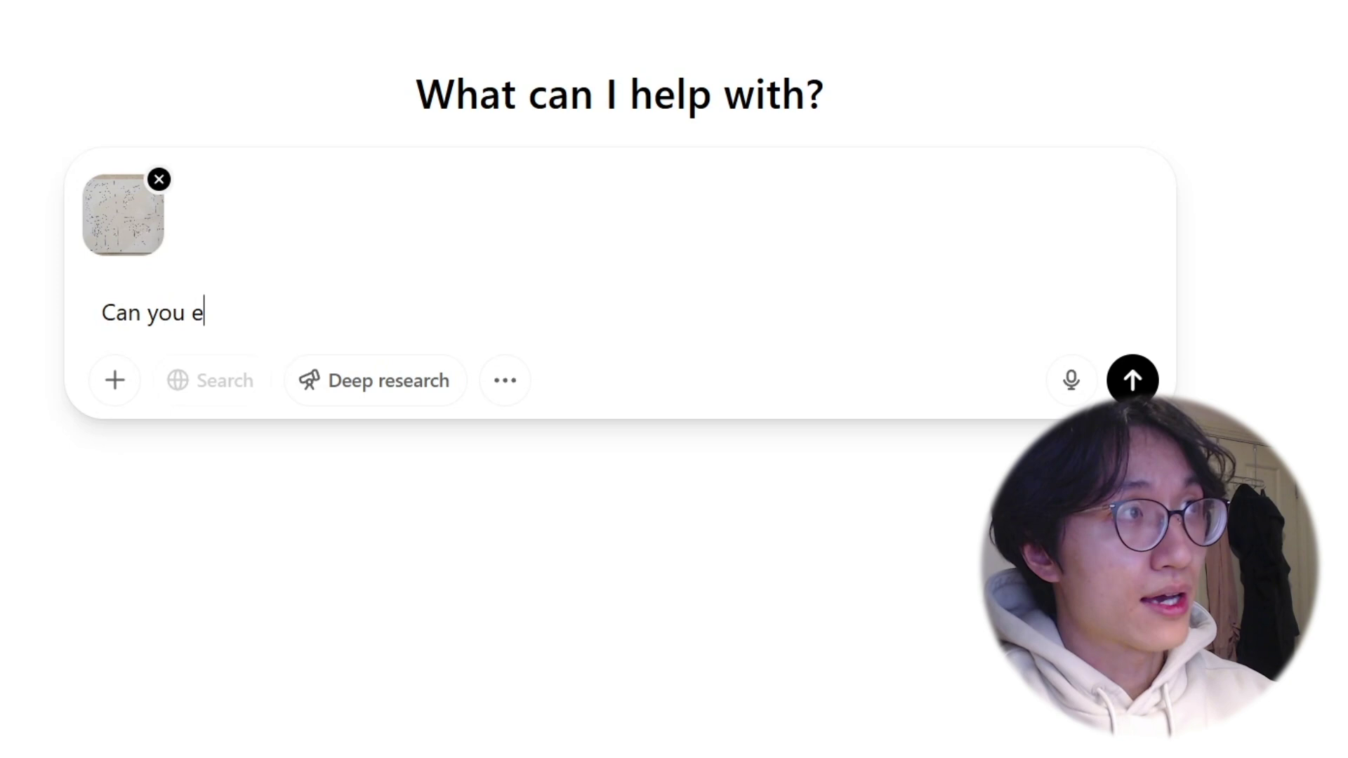
type("xplain what t")
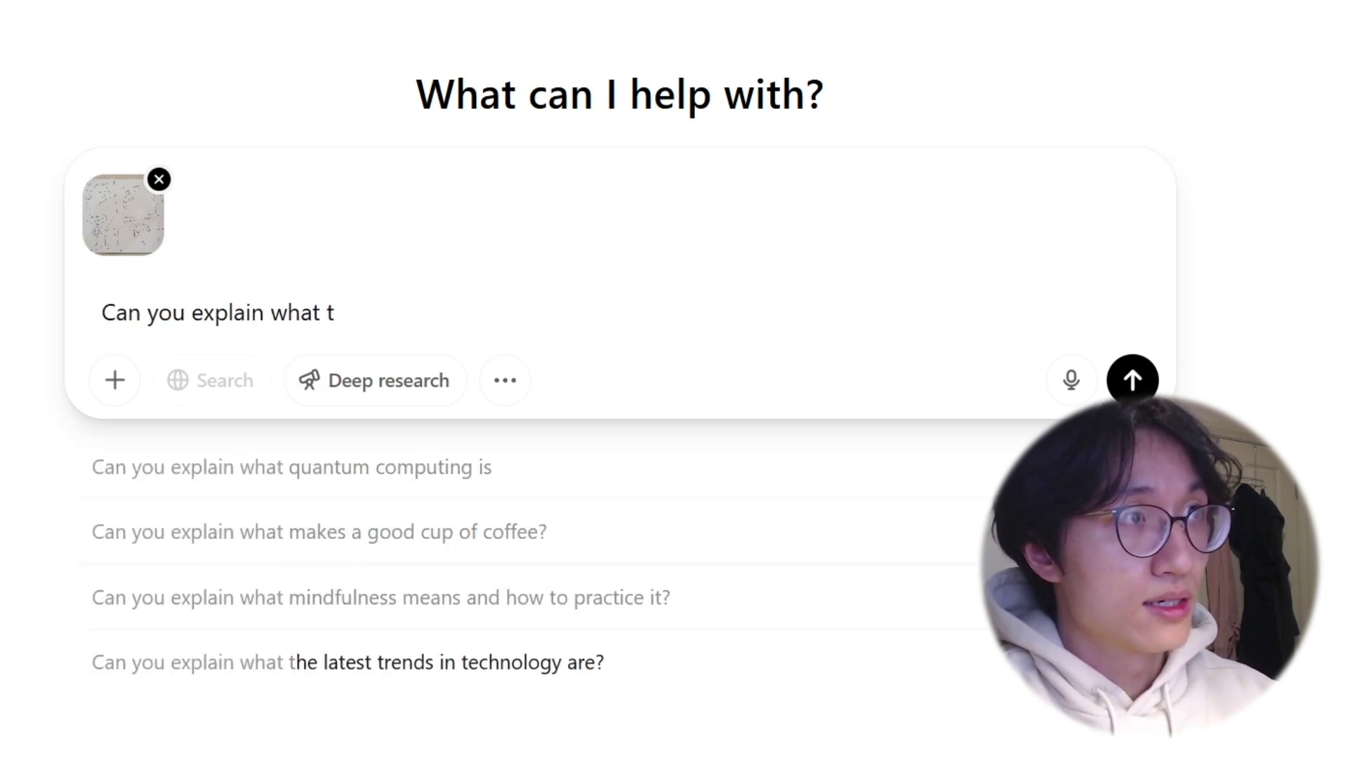
key("BackSpace")
type("is ")
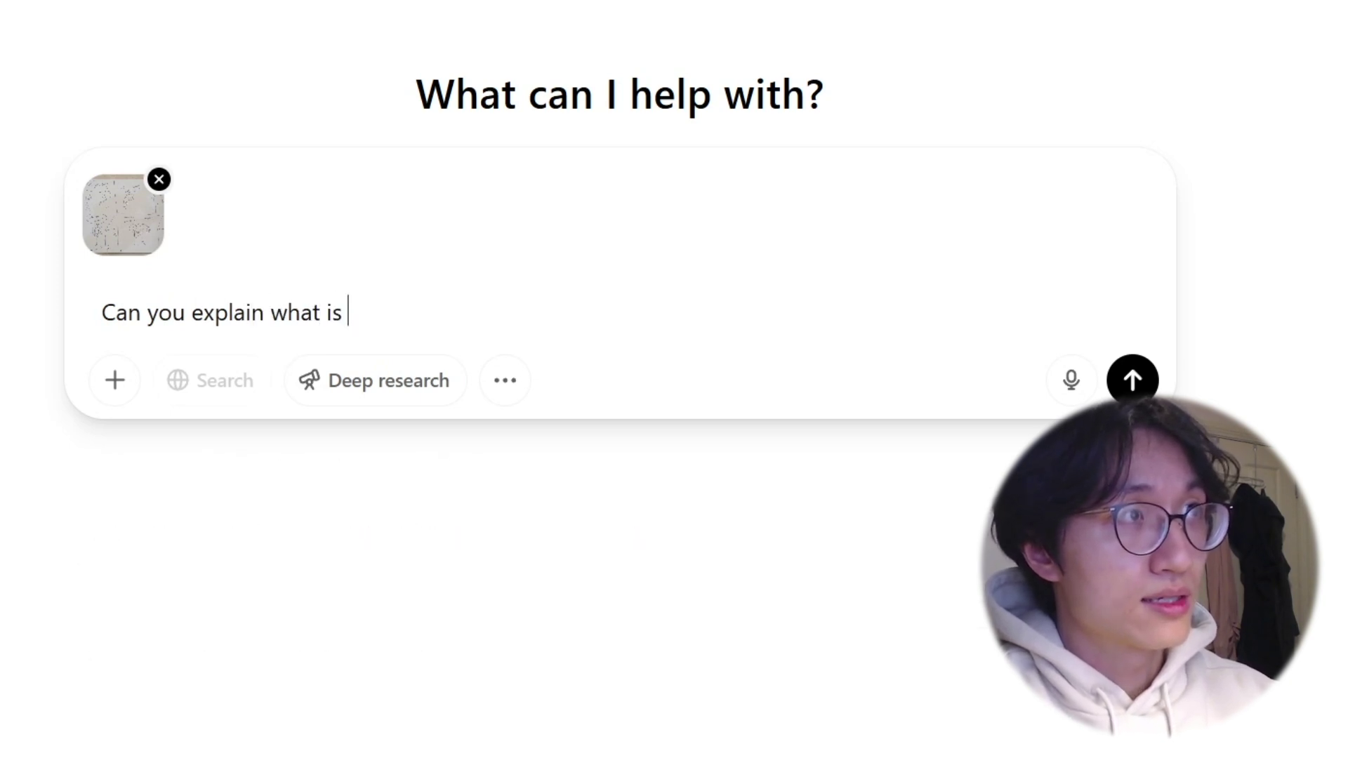
type("in the image?")
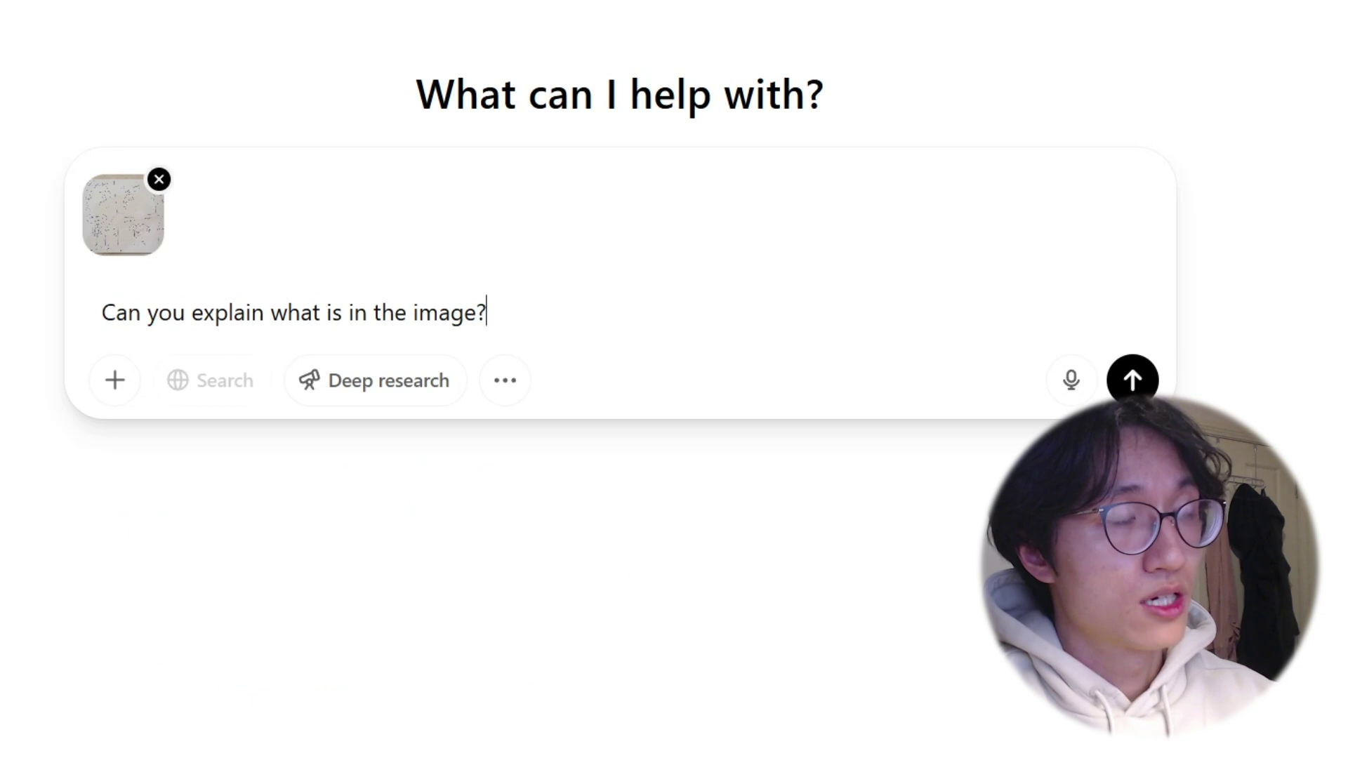
key("Return")
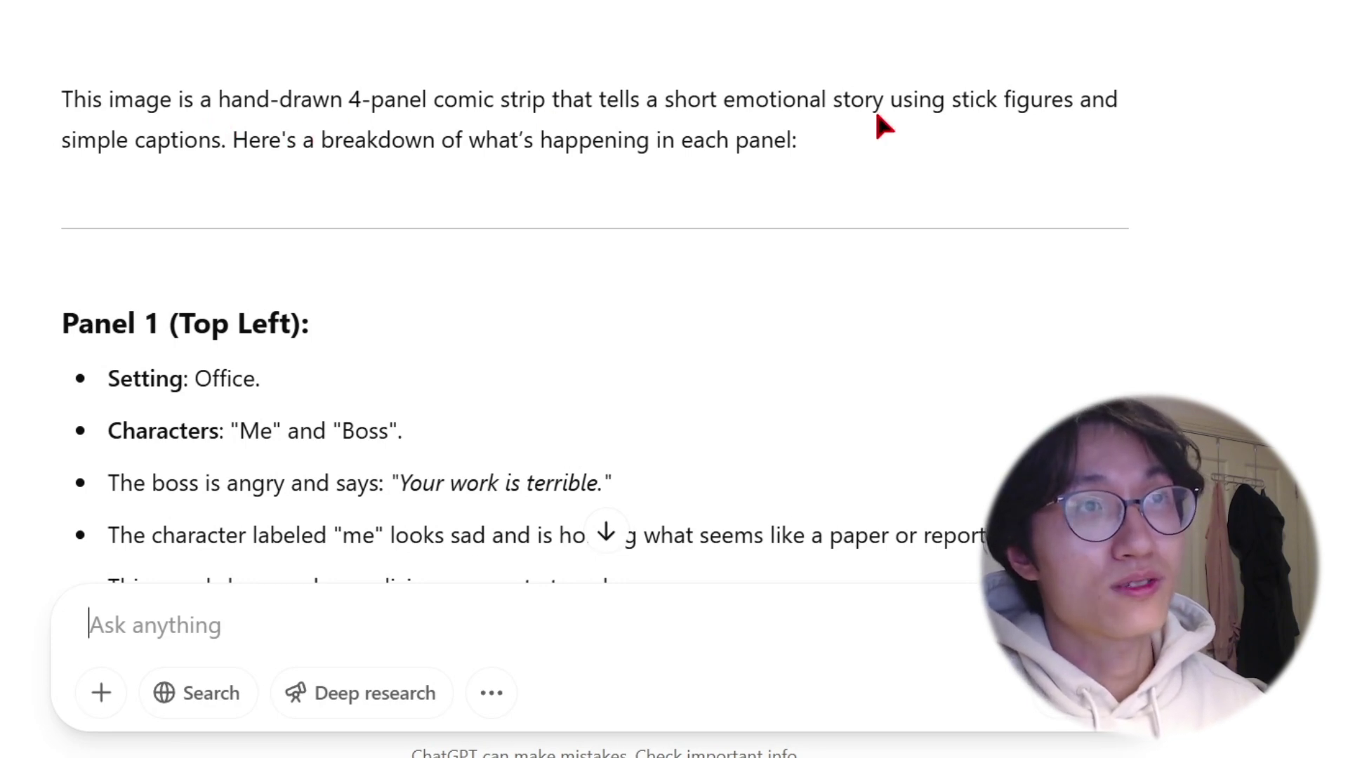
Scroll through the answer from Panel 1 to the Overall Theme, then back up slightly
scroll(624, 186, "down", 4)
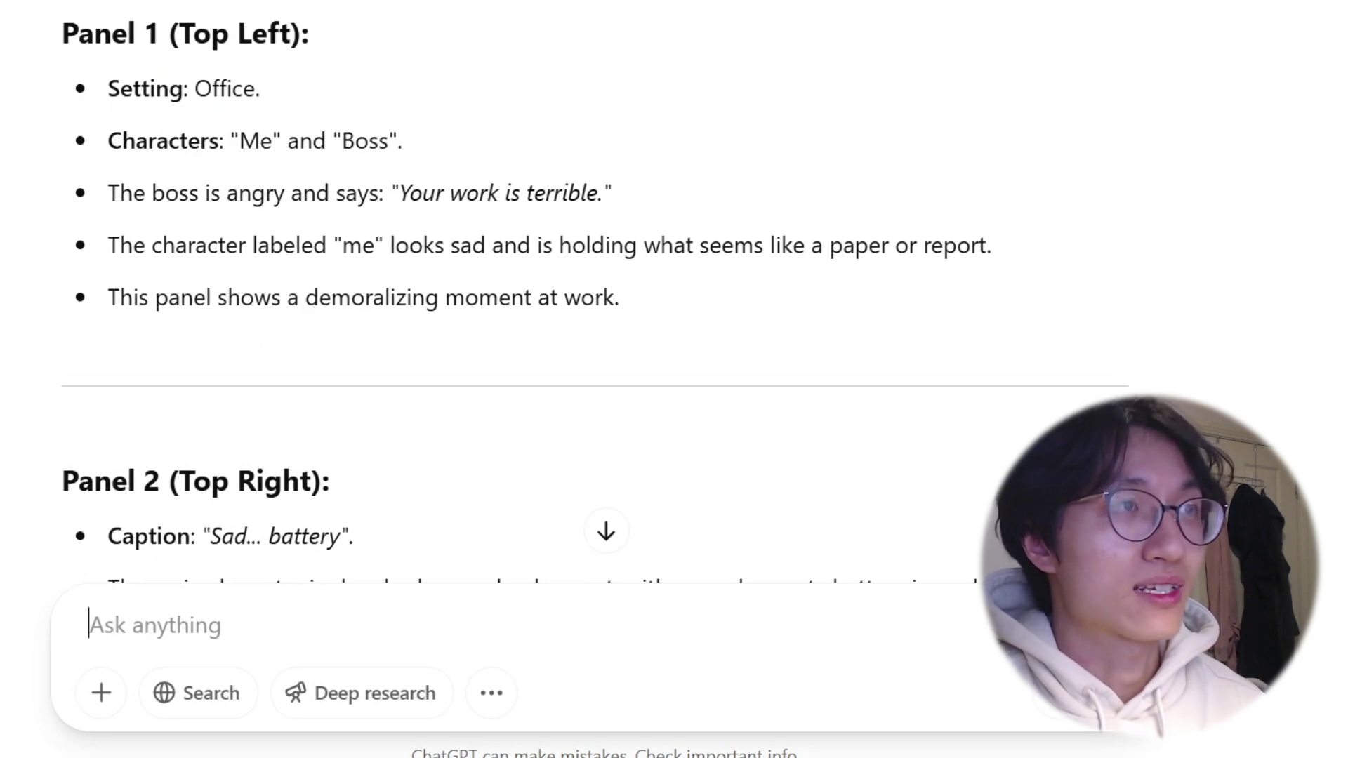
scroll(276, 217, "down", 8)
scroll(239, 81, "down", 4)
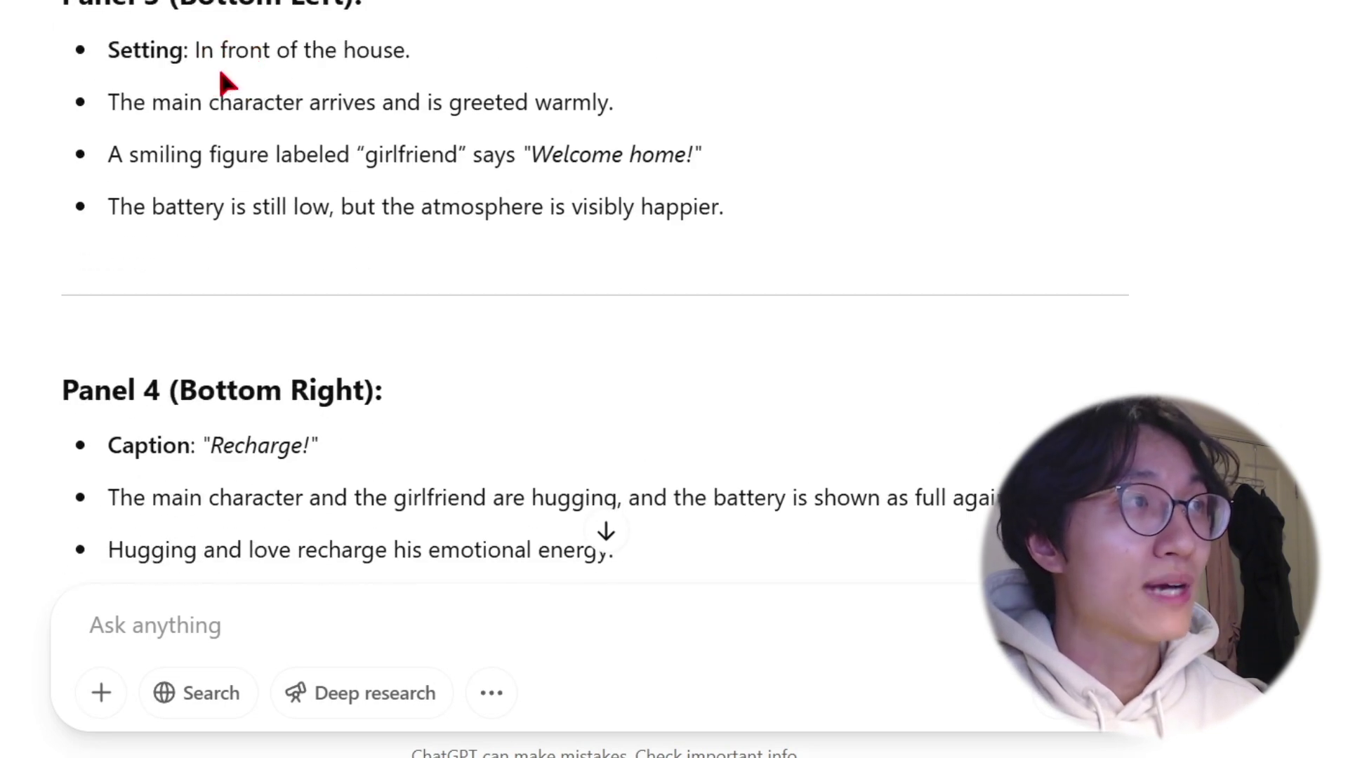
scroll(241, 481, "down", 4)
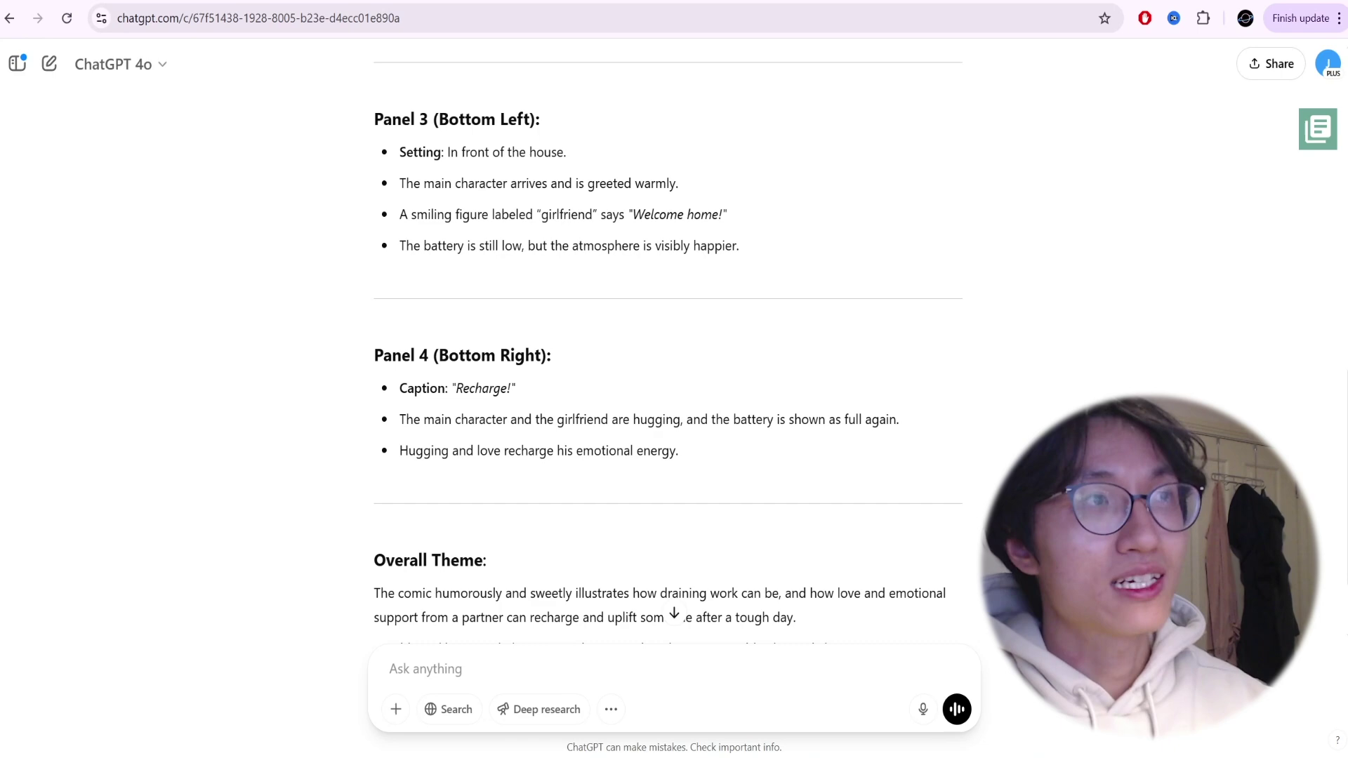
scroll(667, 351, "up", 3)
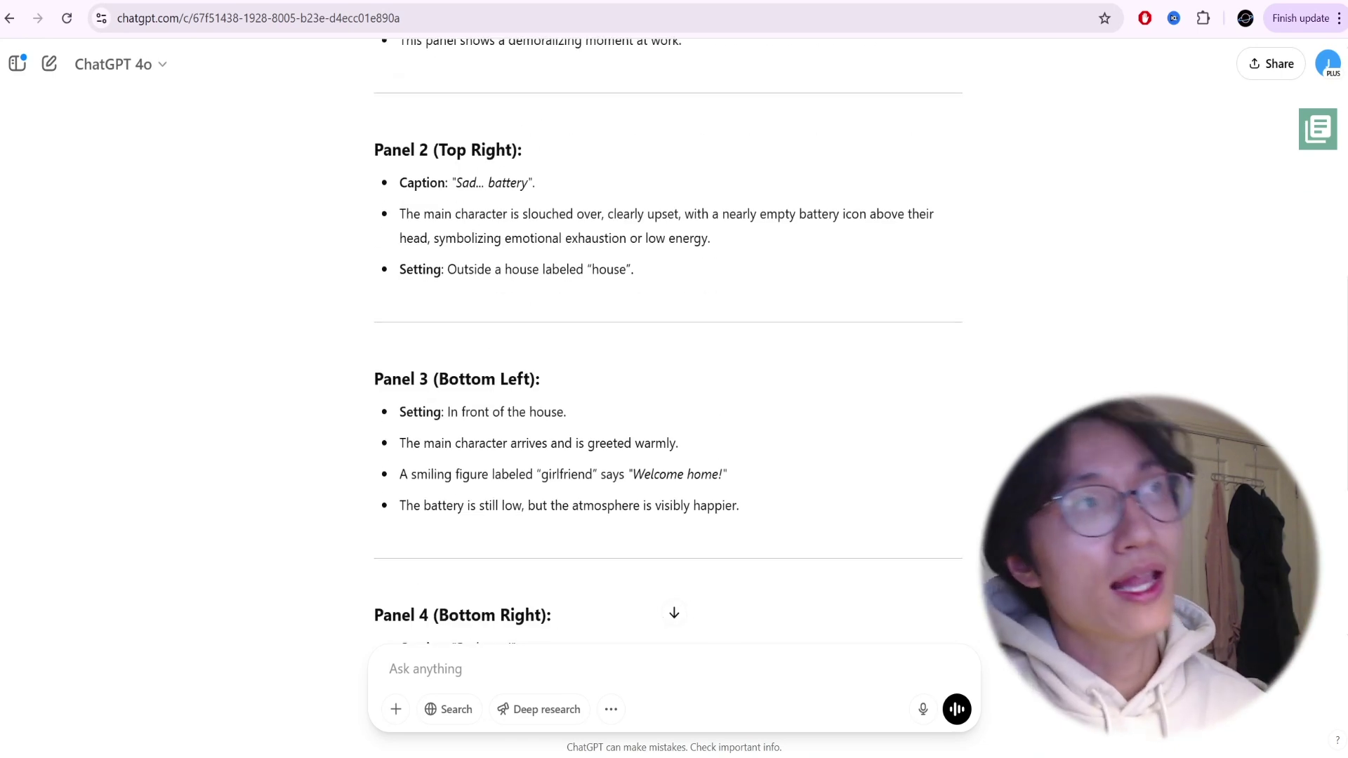
Paste the Pixar-style comical story strip prompt as plain text and send it
right_click(472, 677)
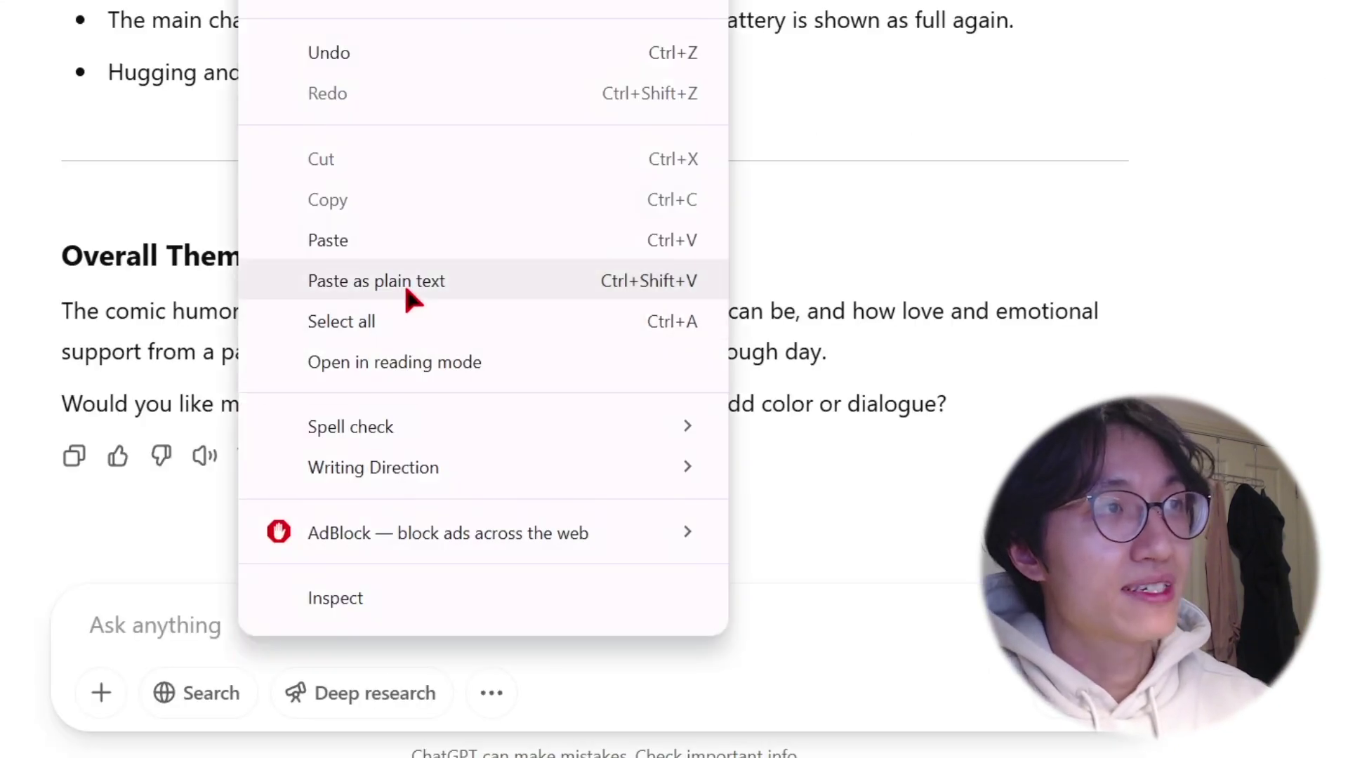
left_click(562, 484)
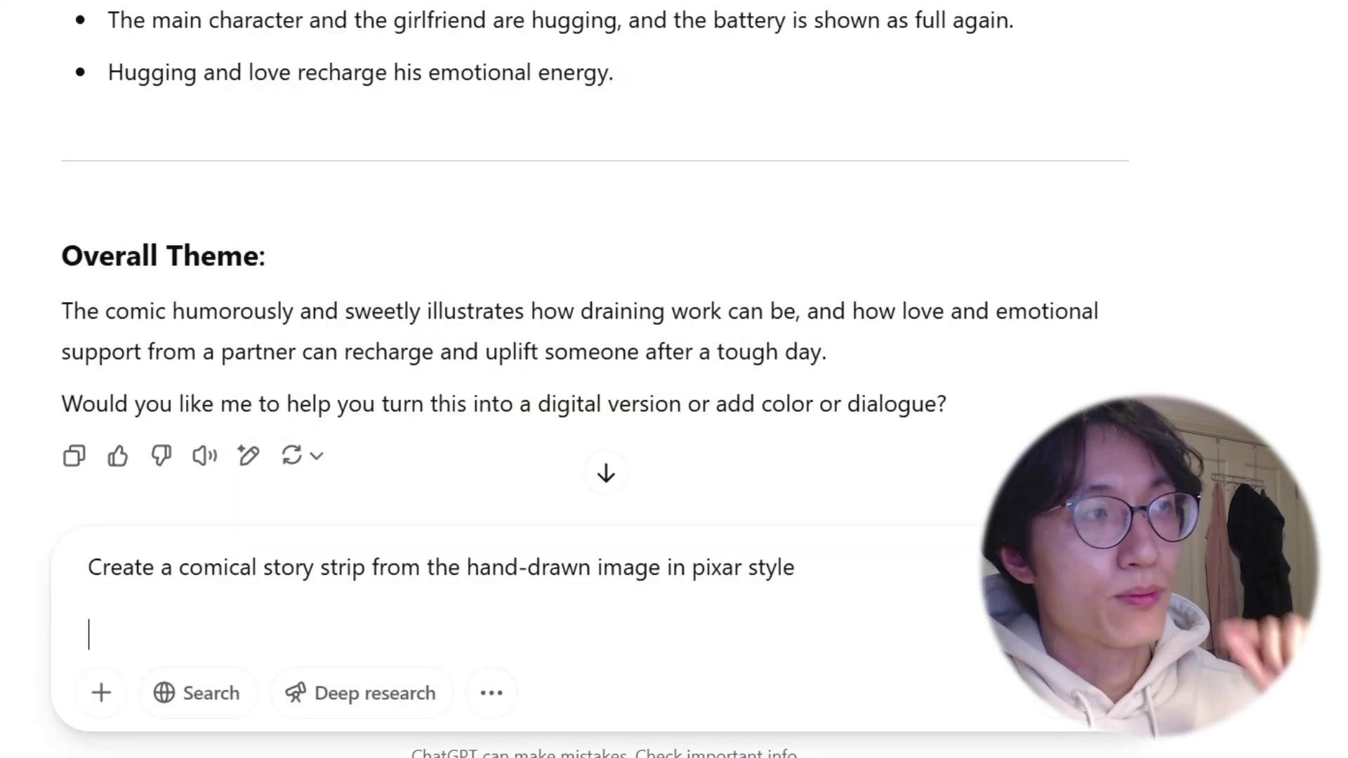
key("BackSpace")
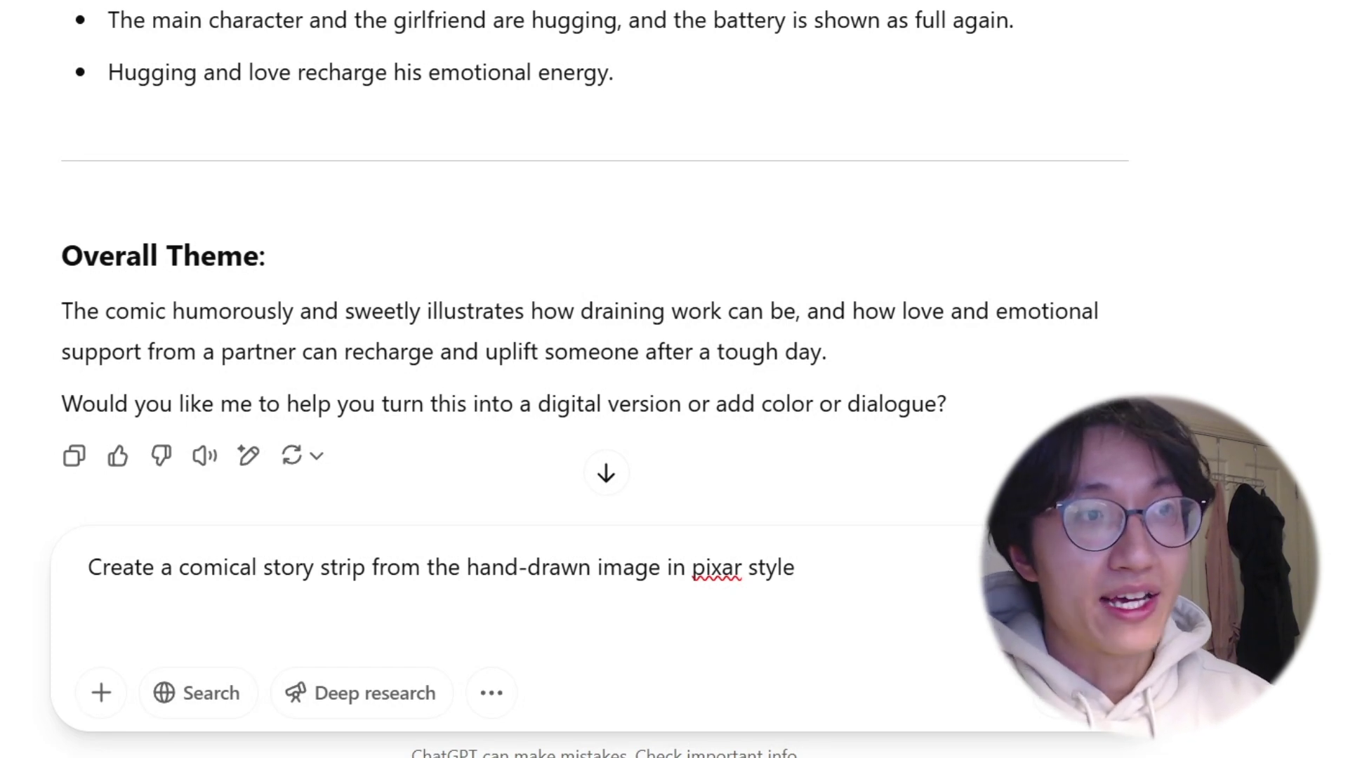
left_click_drag(692, 567, 741, 567)
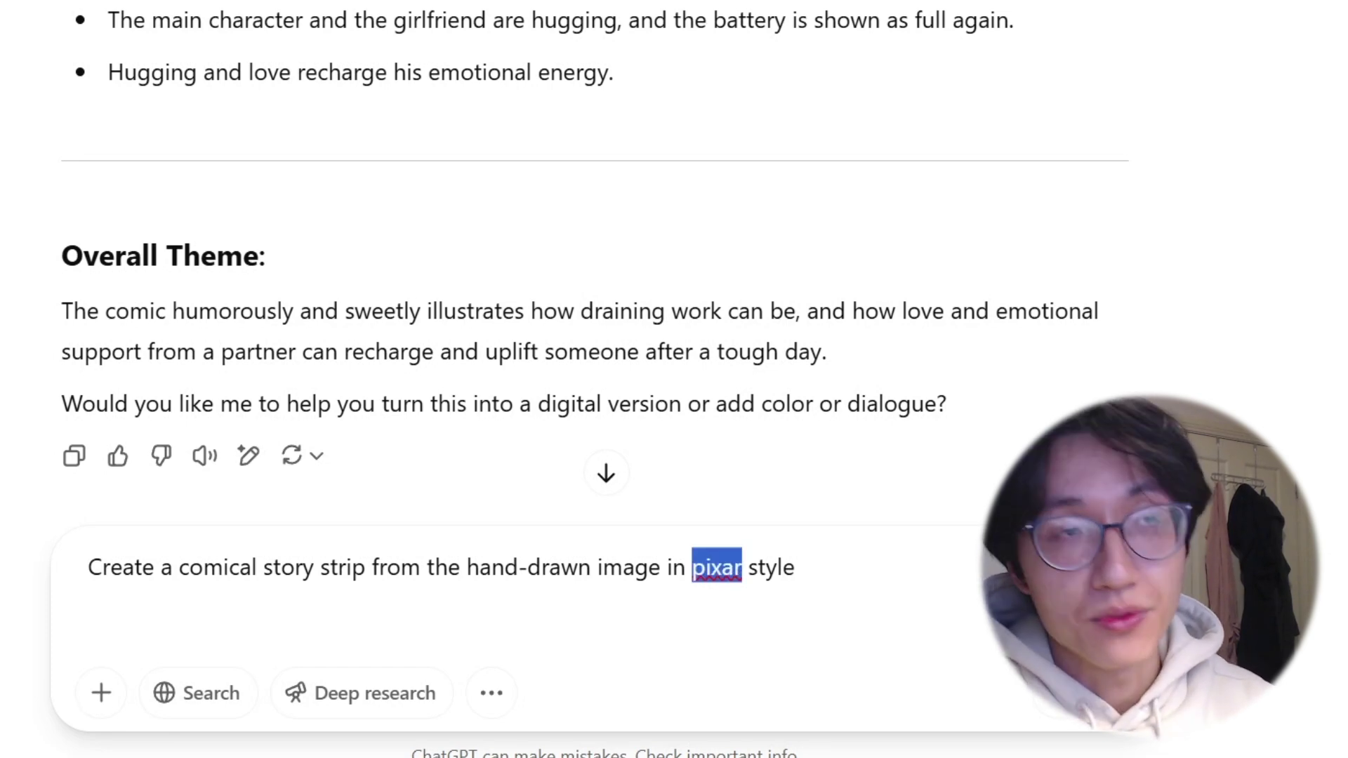
left_click(795, 567)
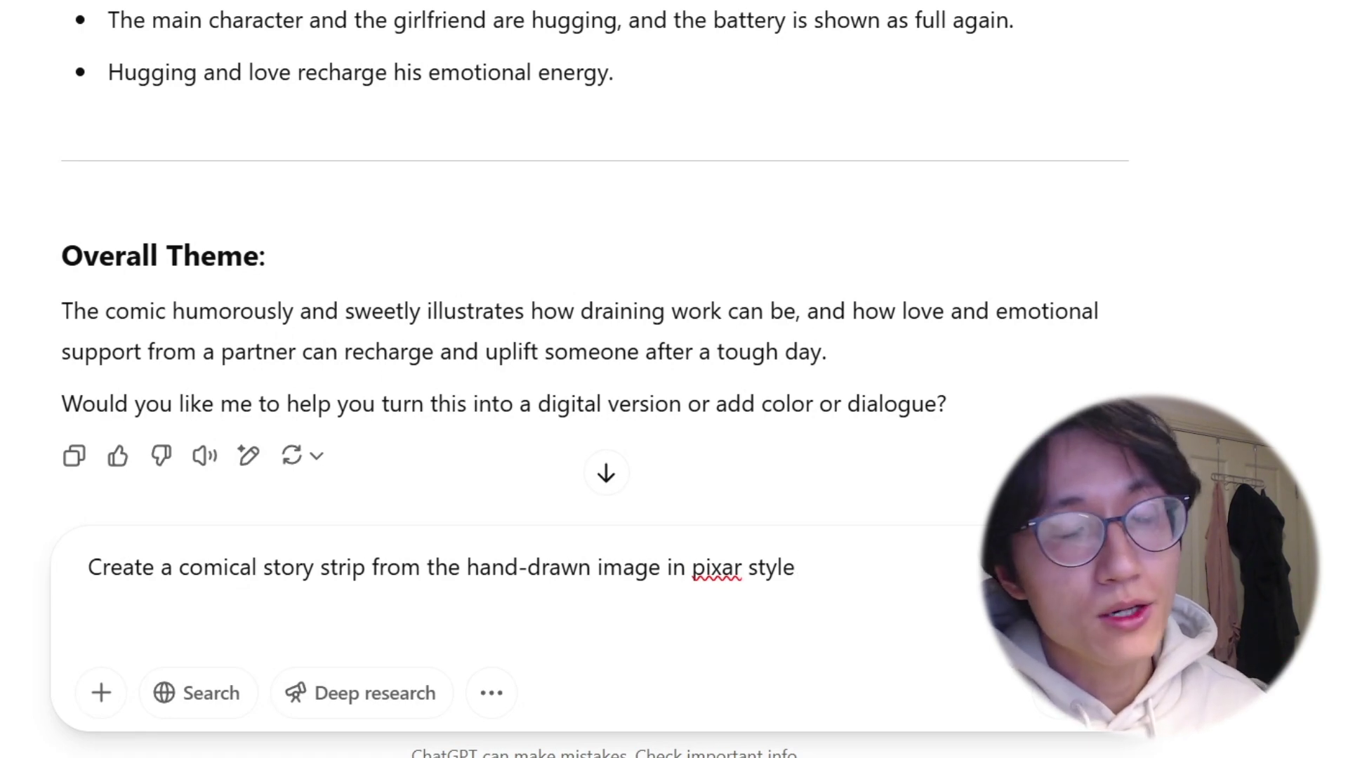
left_click(1086, 701)
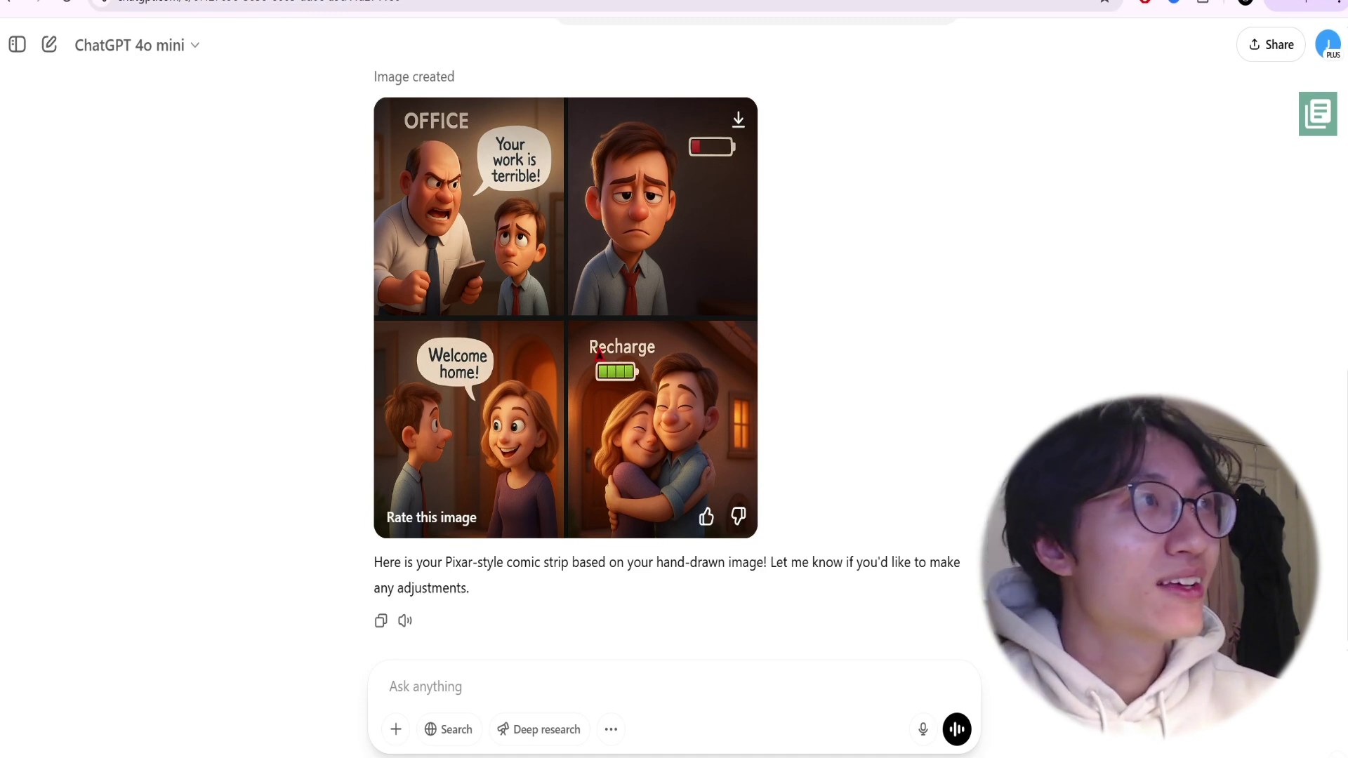
Open the generated Pixar-style four-panel comic at full size
left_click(637, 378)
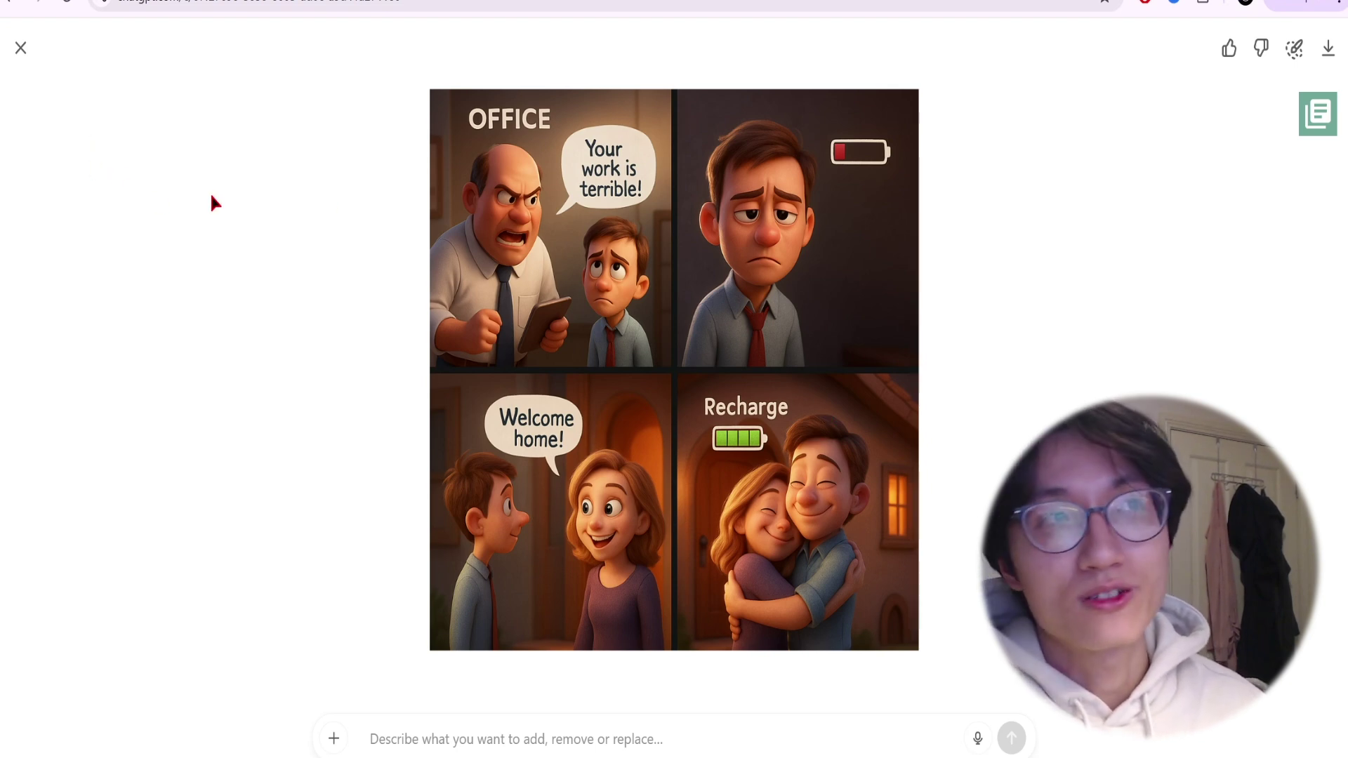
Select the OFFICE label and request 'Remove only the "OFFICE" text in the selection'
key("Escape")
scroll(854, 262, "down", 3)
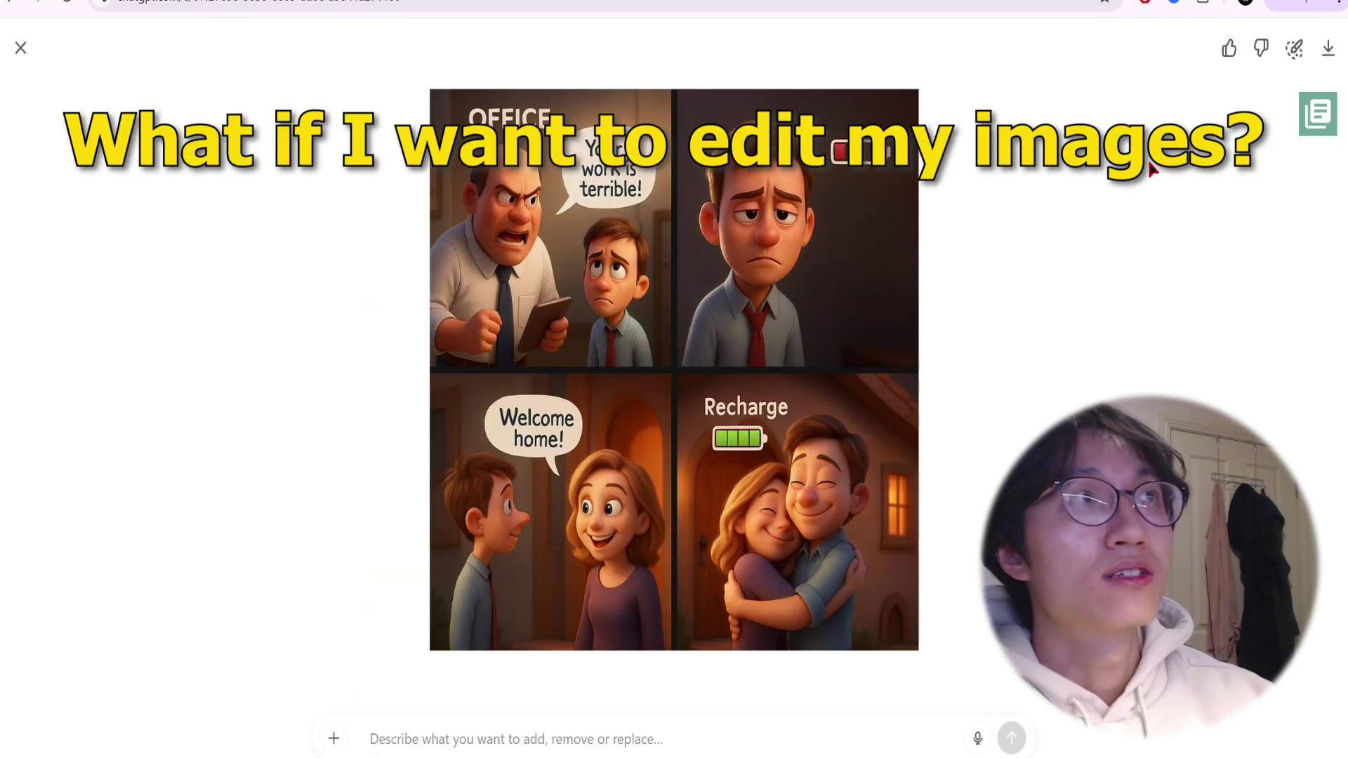
left_click(1292, 56)
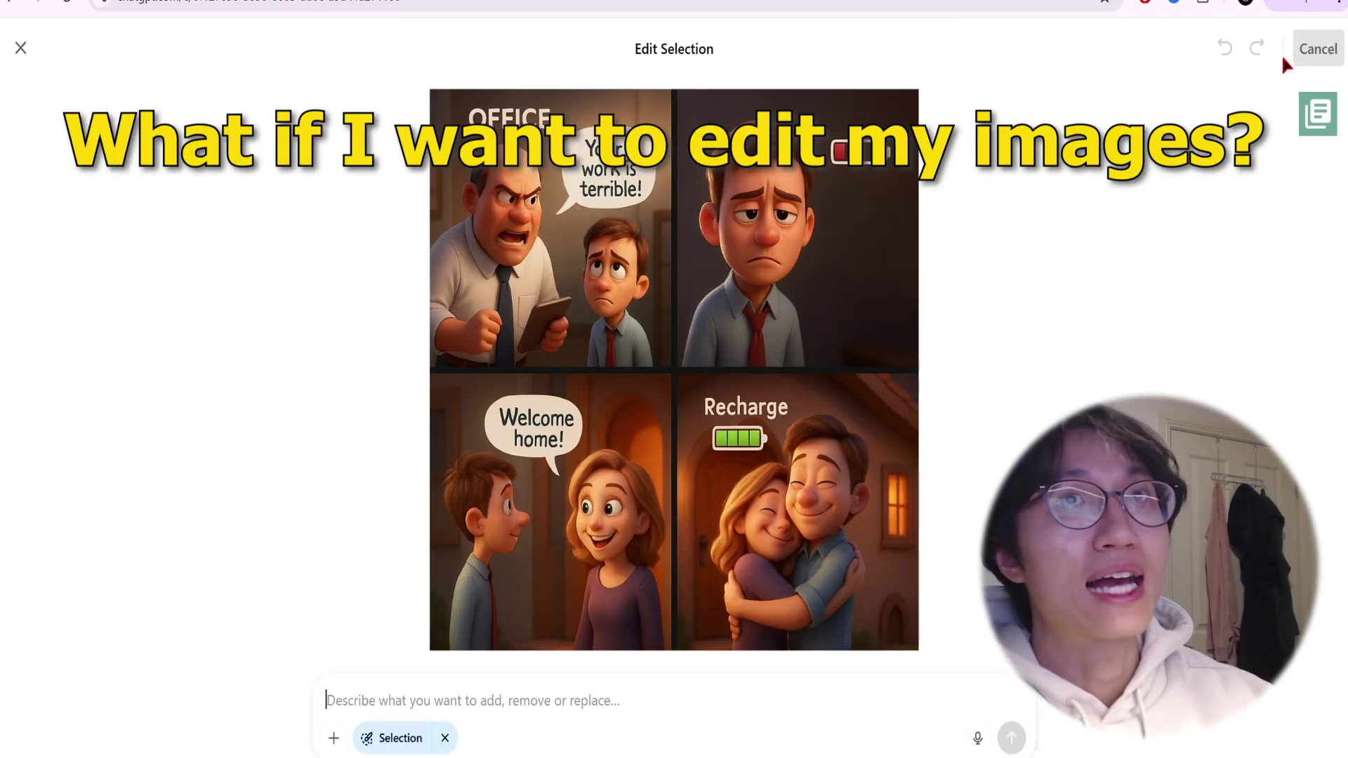
mouse_move(550, 112)
left_mouse_down()
mouse_move(488, 105)
mouse_move(499, 98)
left_mouse_up()
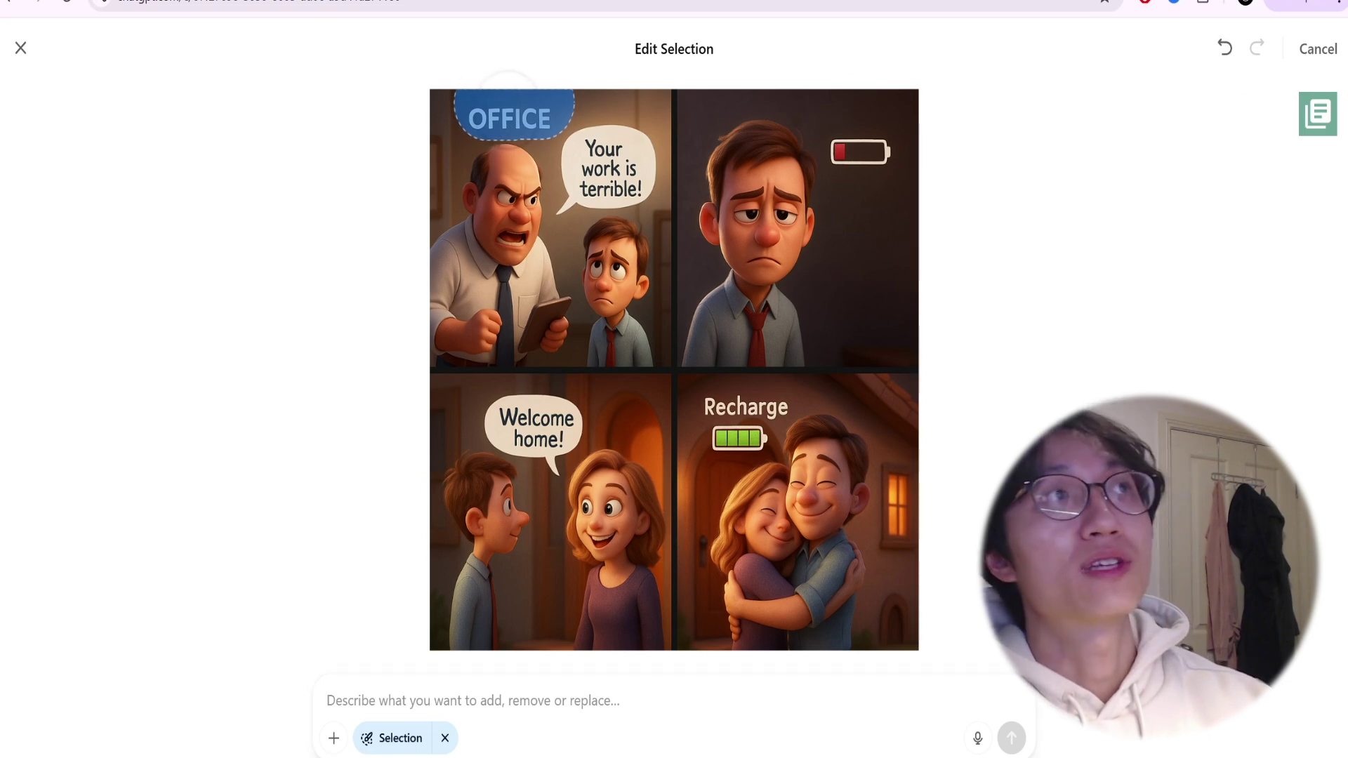
type("Remove only the \"OFFIC")
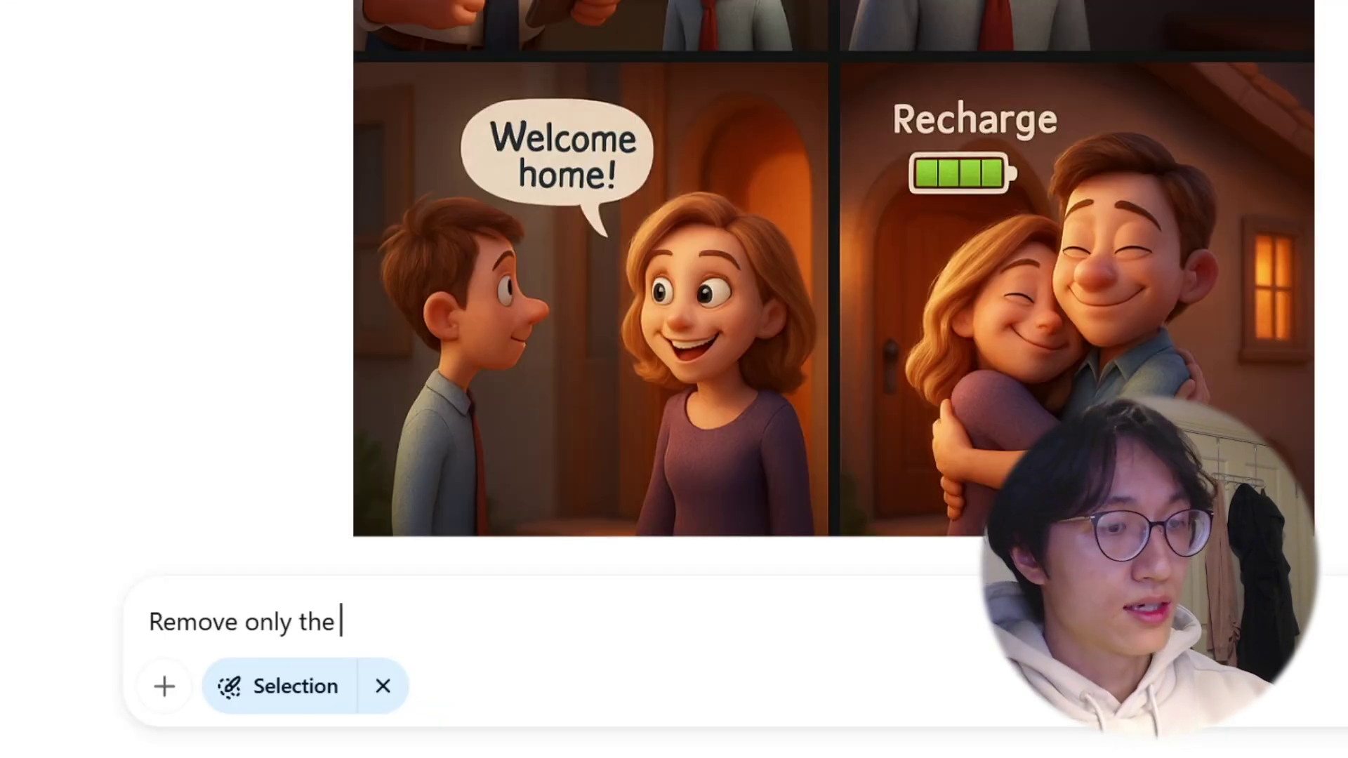
type("E\" text in the selection")
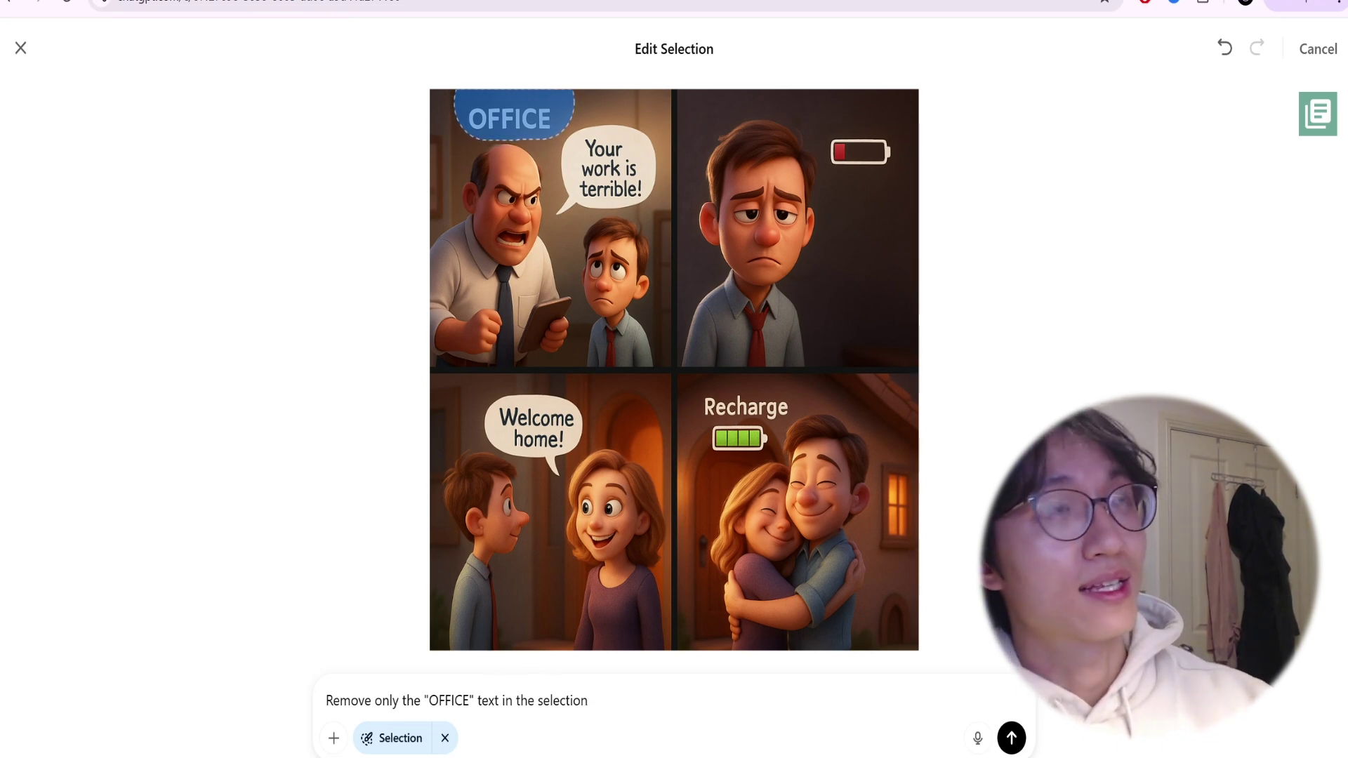
left_click(1011, 739)
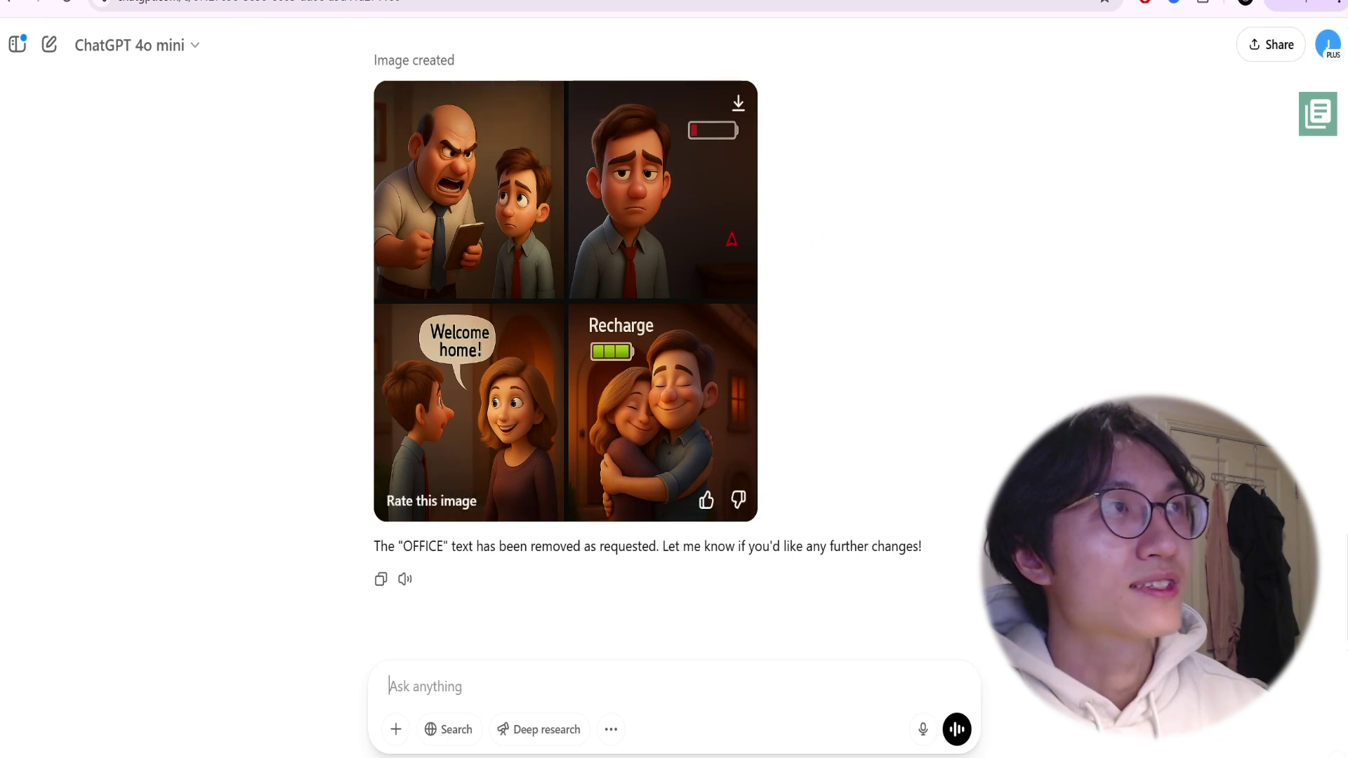
Open the edited comic and request a "Your work is terrible!" speech bubble for the boss
left_click(735, 237)
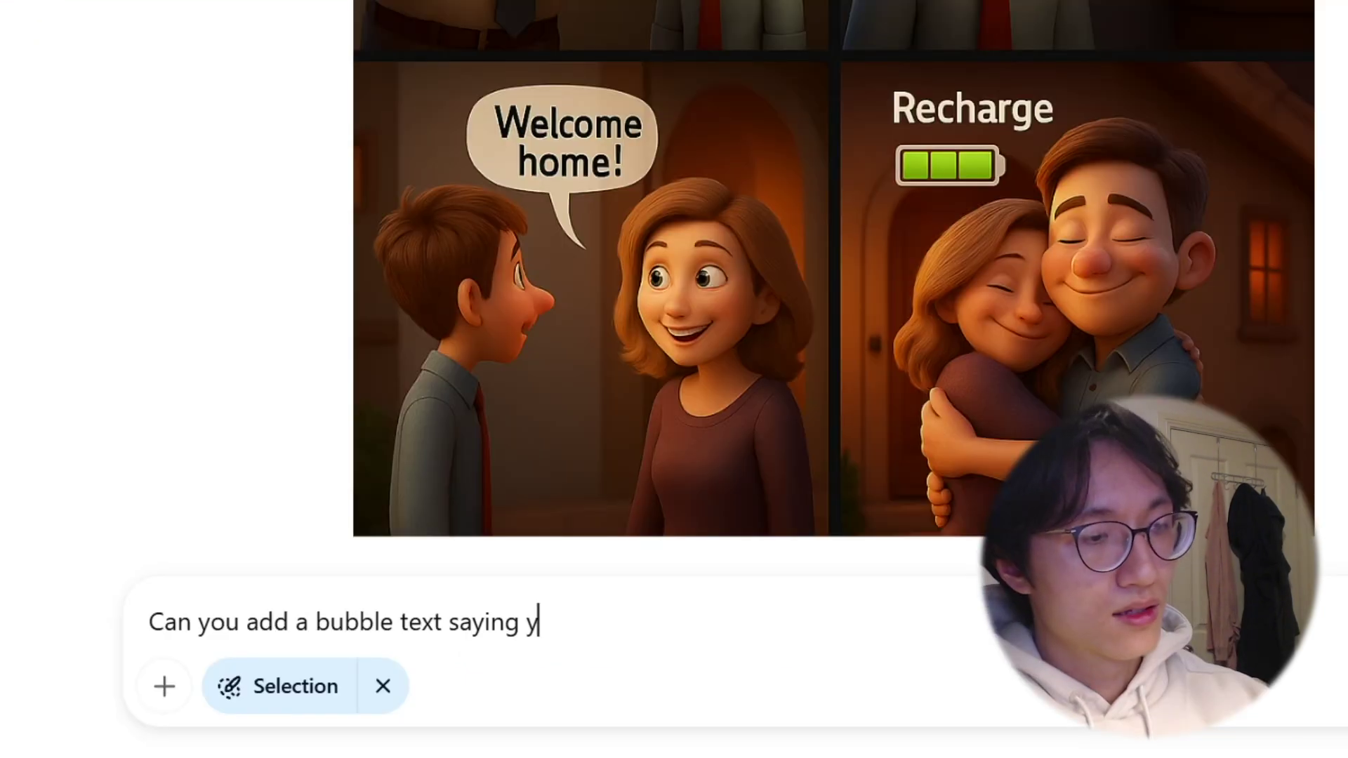
key("BackSpace")
key("BackSpace")
type("\"Your work is terrible!")
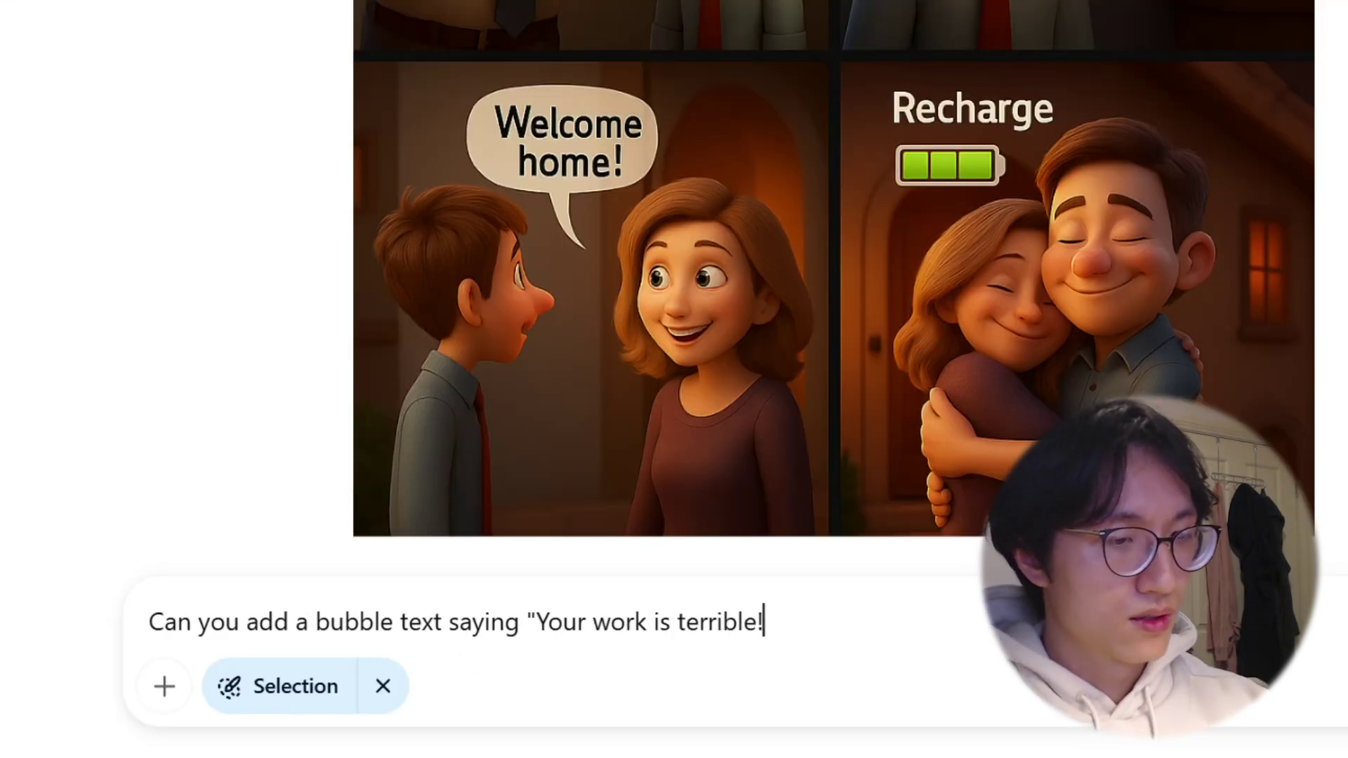
type("\" fro")
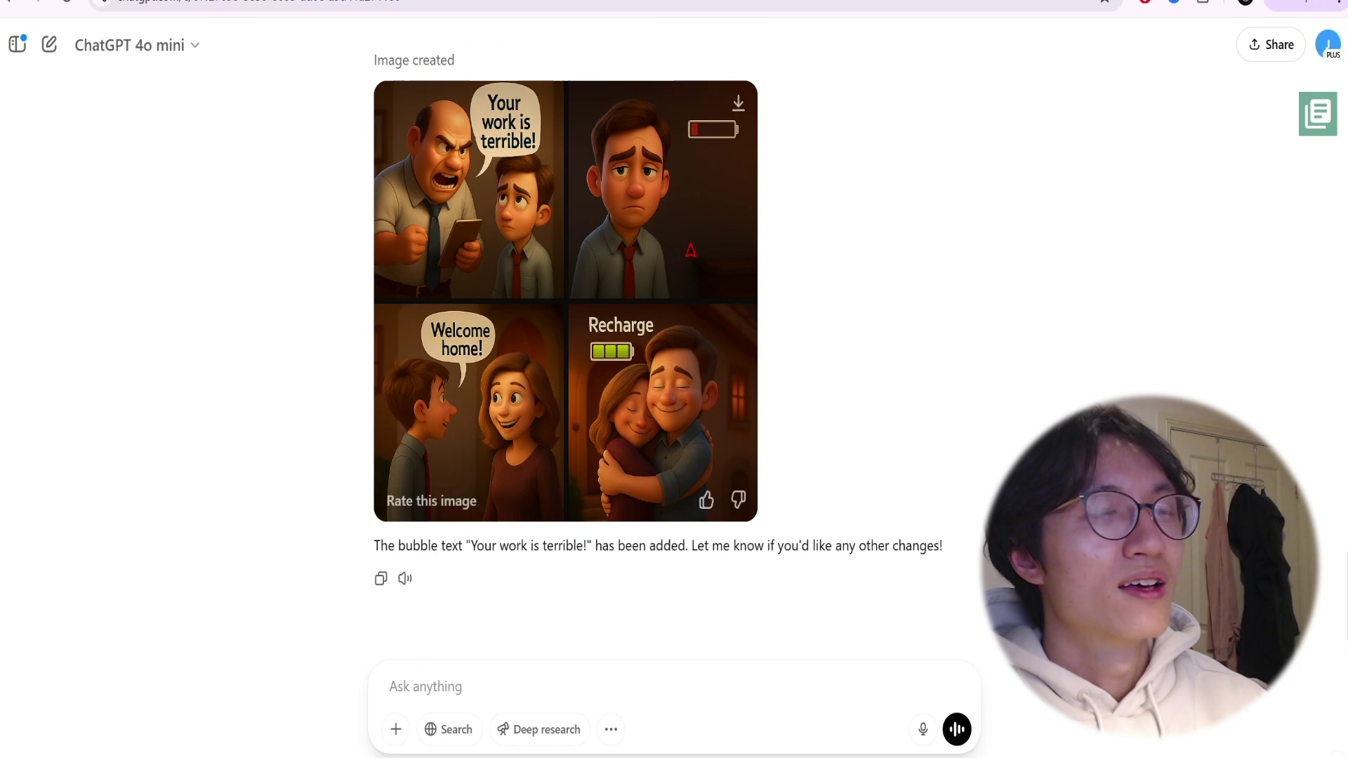
left_click(730, 163)
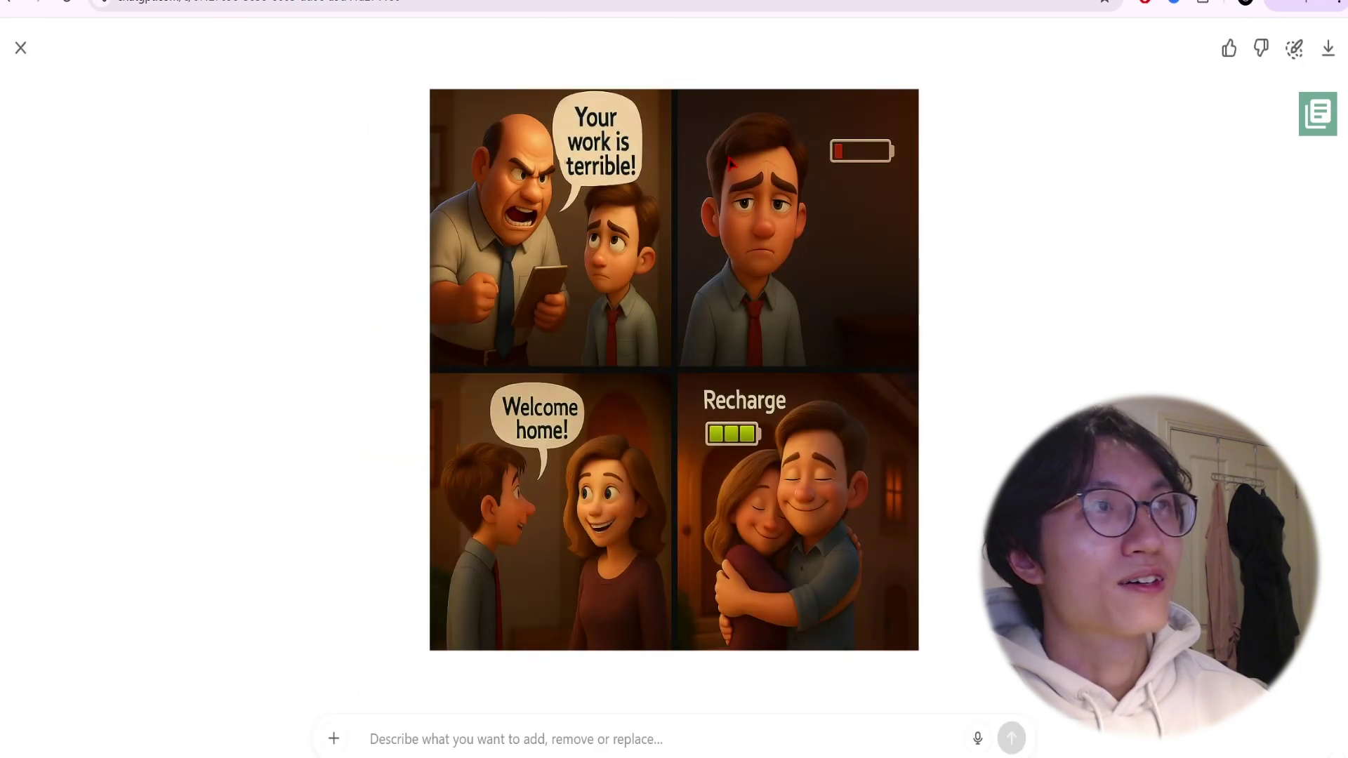